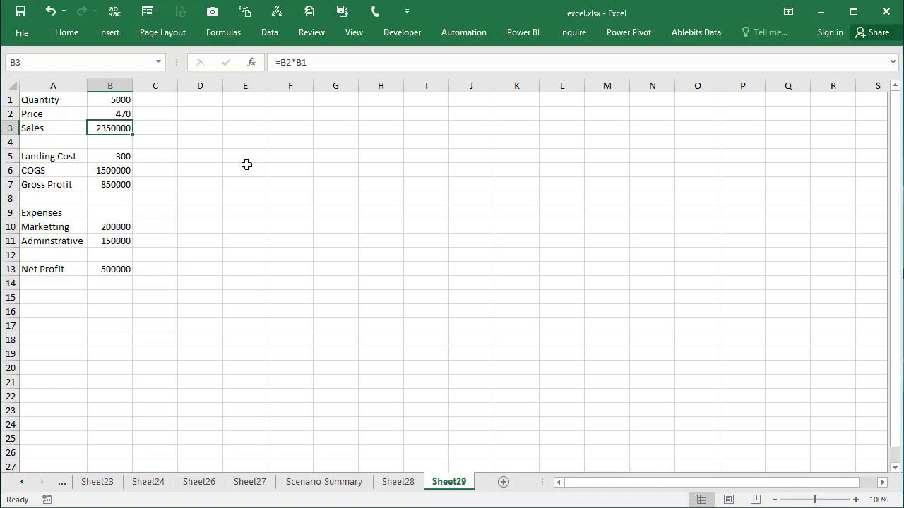
- Browse the Data tab's What-If Analysis options without choosing one, and restore the ribbon view
click(269, 37)
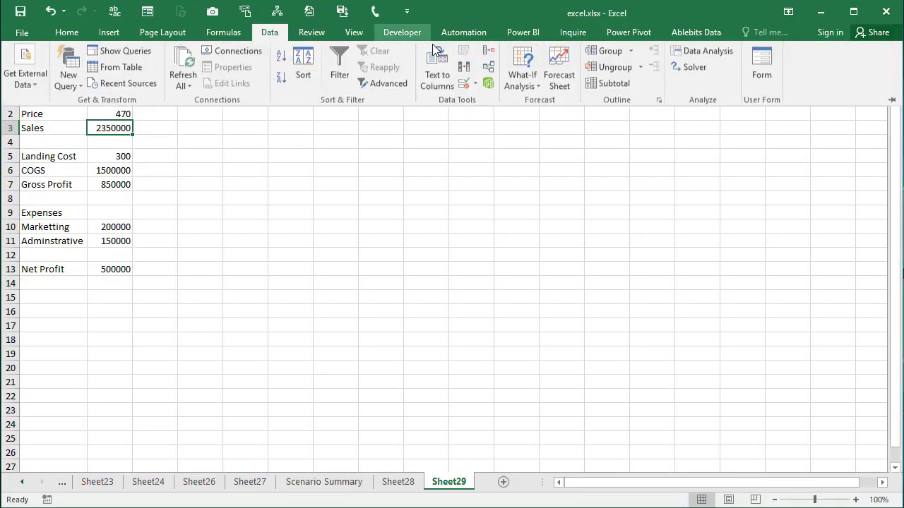
click(540, 91)
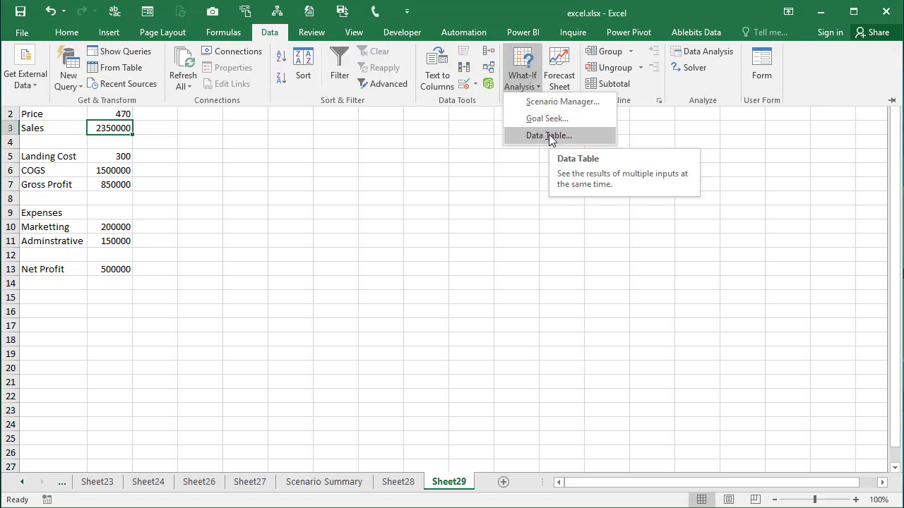
click(379, 203)
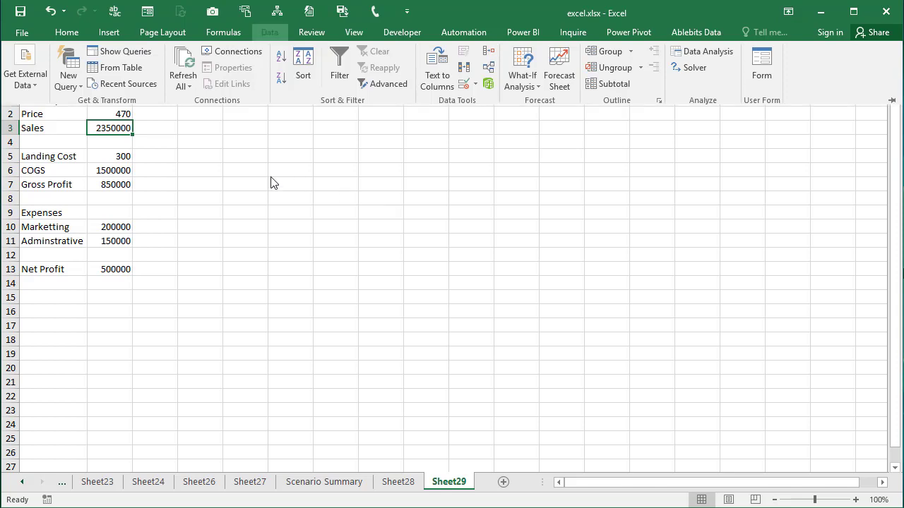
key(ctrl+F1)
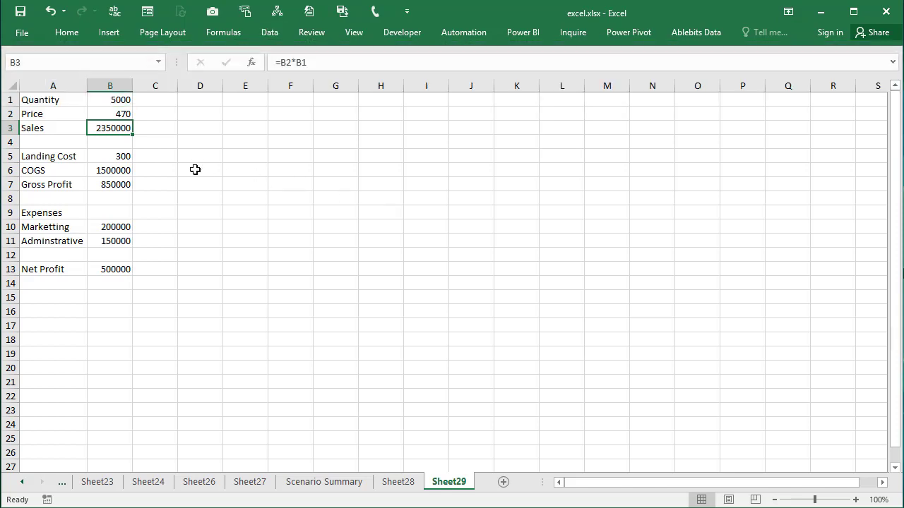
- Enter the headings Price, Gross Profit and Net Profit in E1, F1 and G1
click(195, 169)
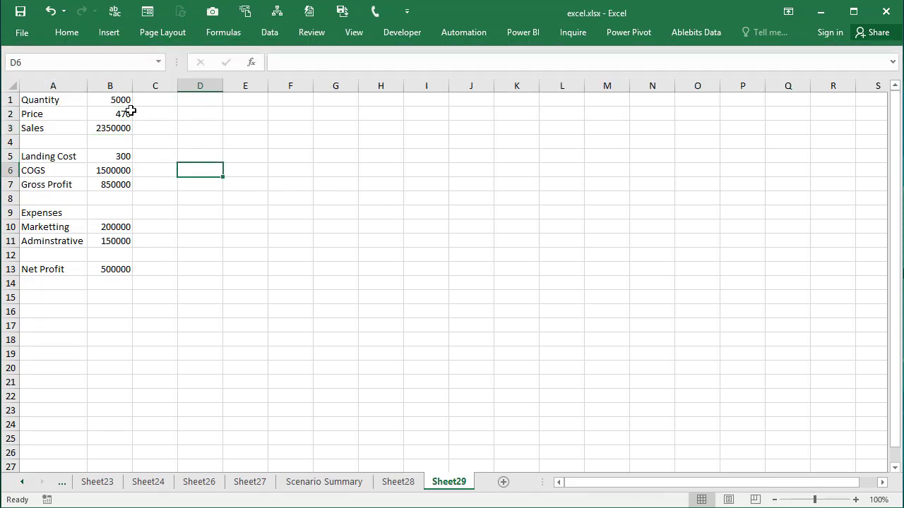
click(237, 100)
text(Price)
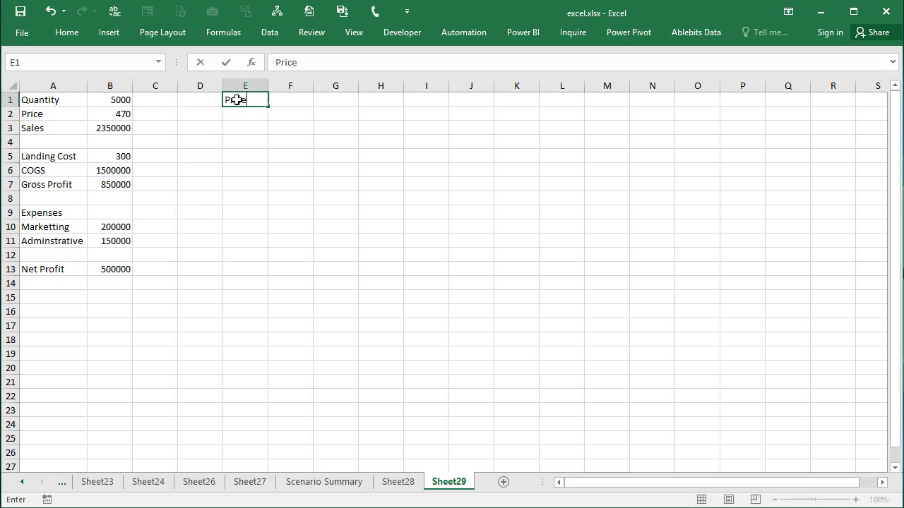
key(Tab)
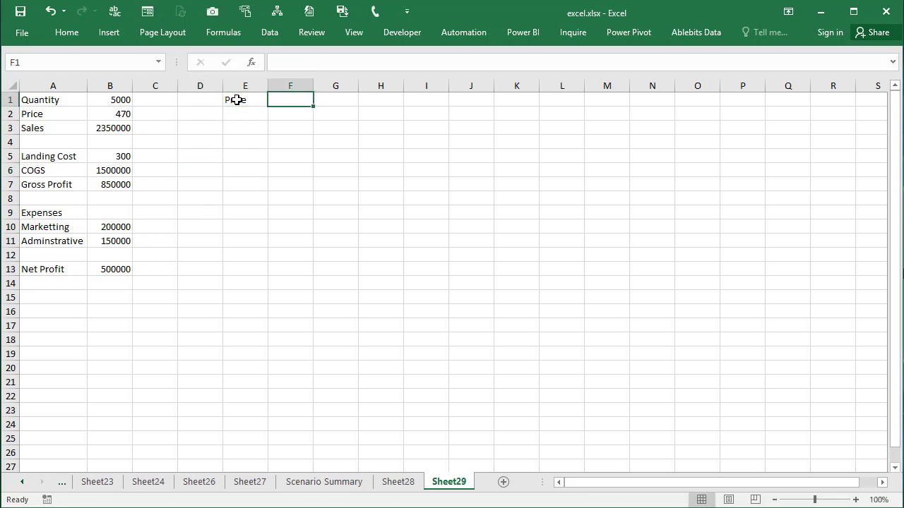
text(Gross Profit)
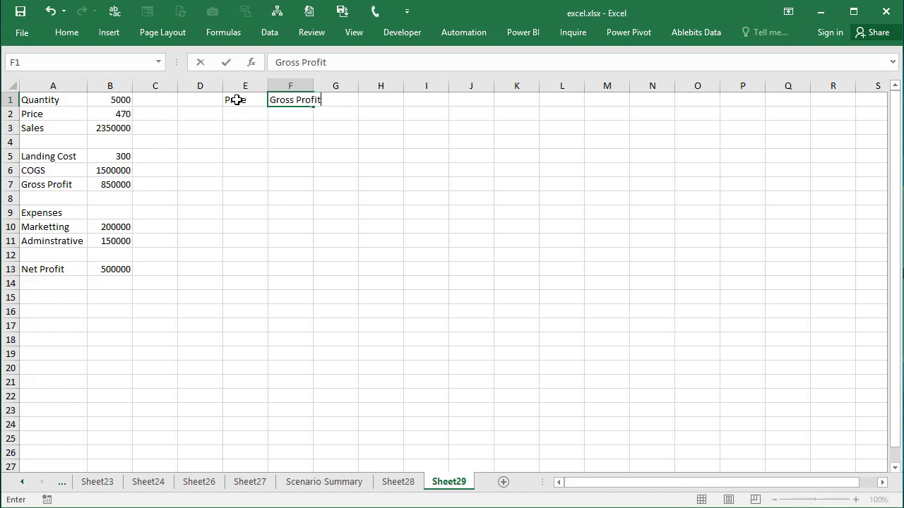
key(Tab)
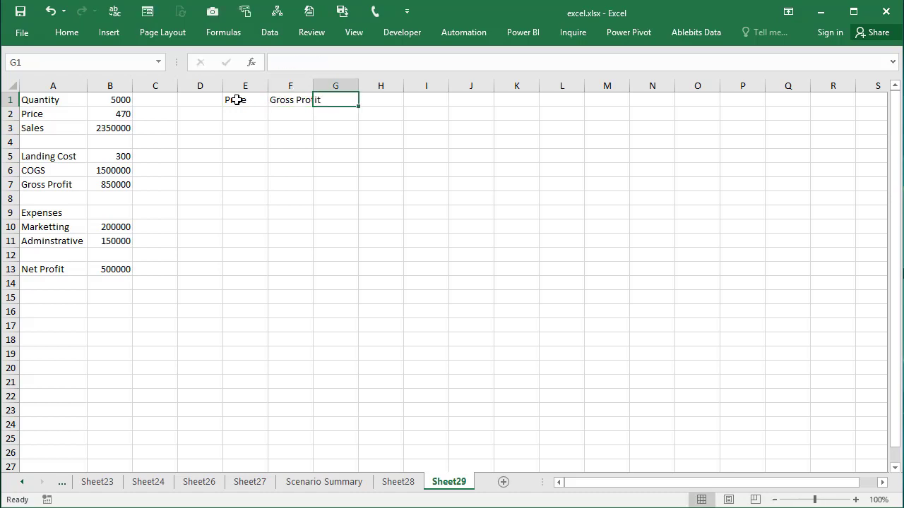
text(Net Profi)
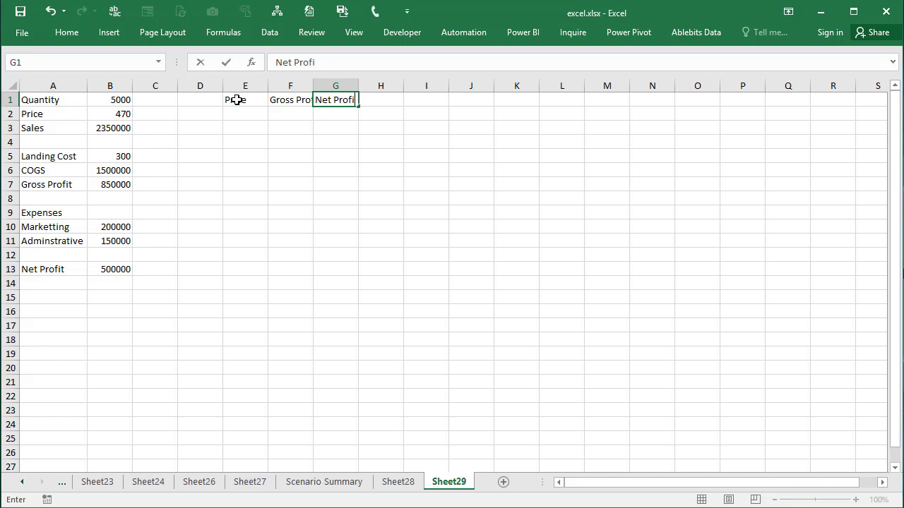
text(t)
key(Return)
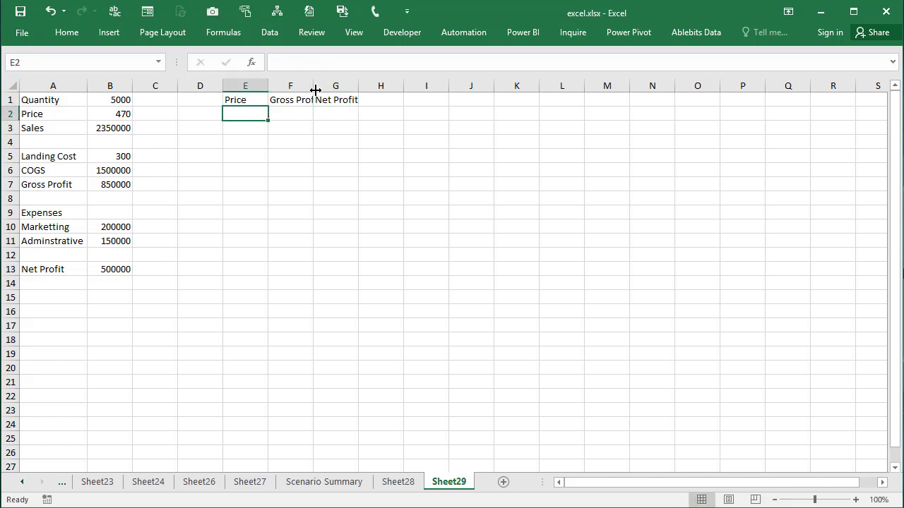
- Autofit column F so the Gross Profit heading fits
double_click(315, 90)
click(279, 134)
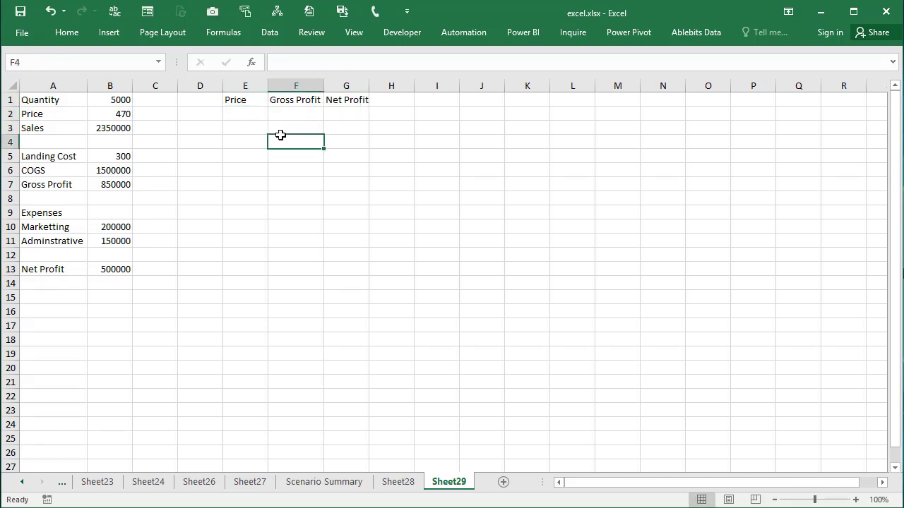
click(243, 114)
click(298, 112)
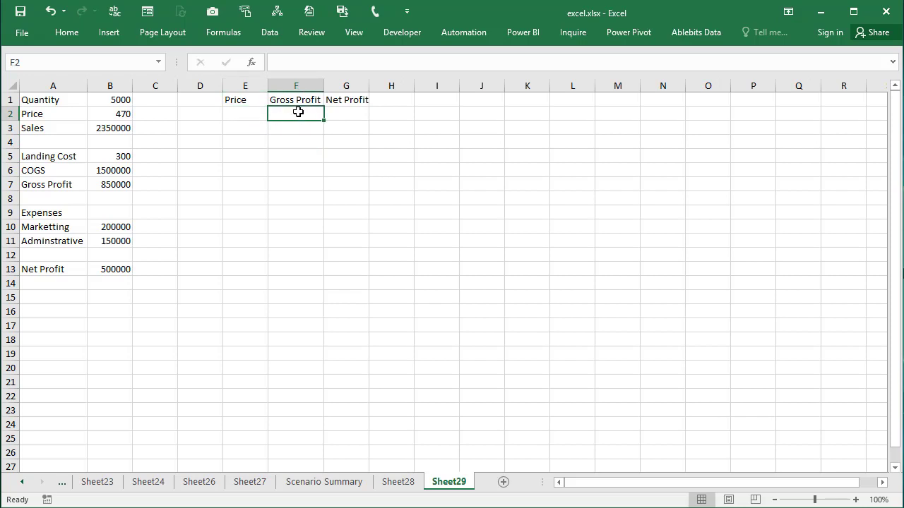
click(242, 131)
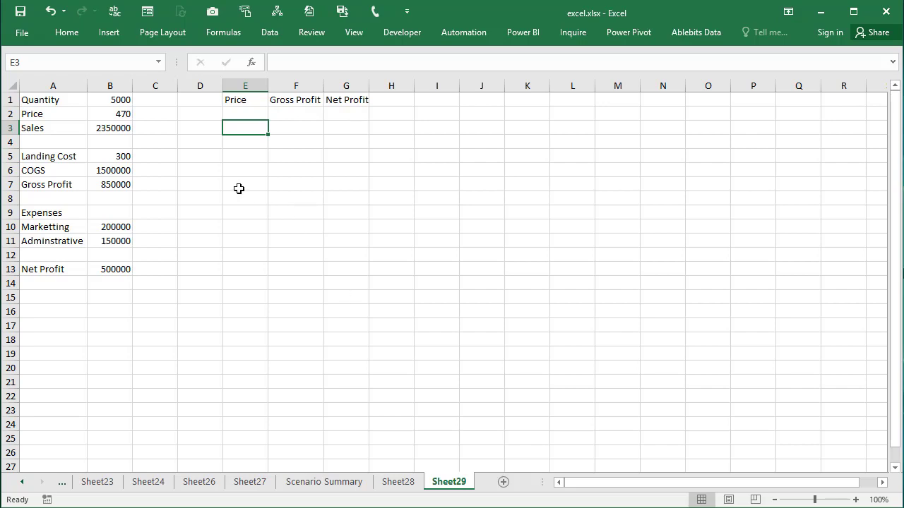
- Enter 300 and 320 in E3:E4 and extend the series down to E18
text(300)
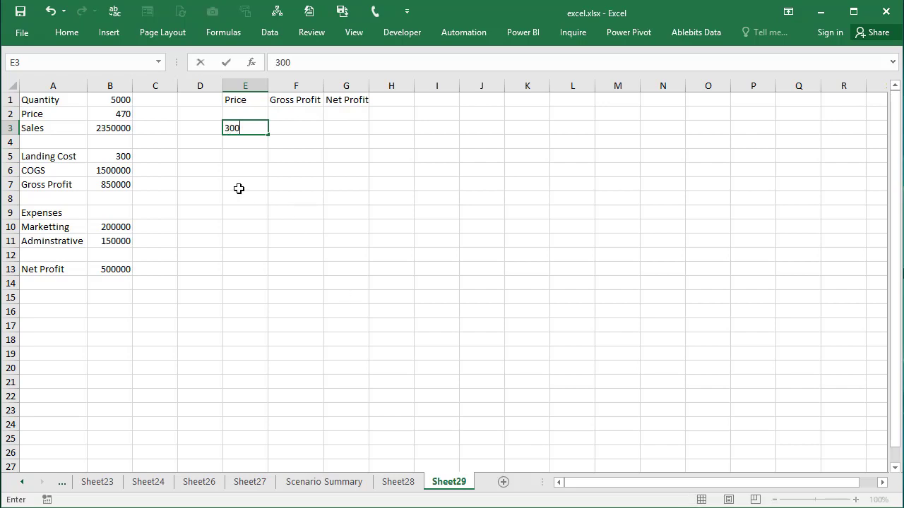
key(Return)
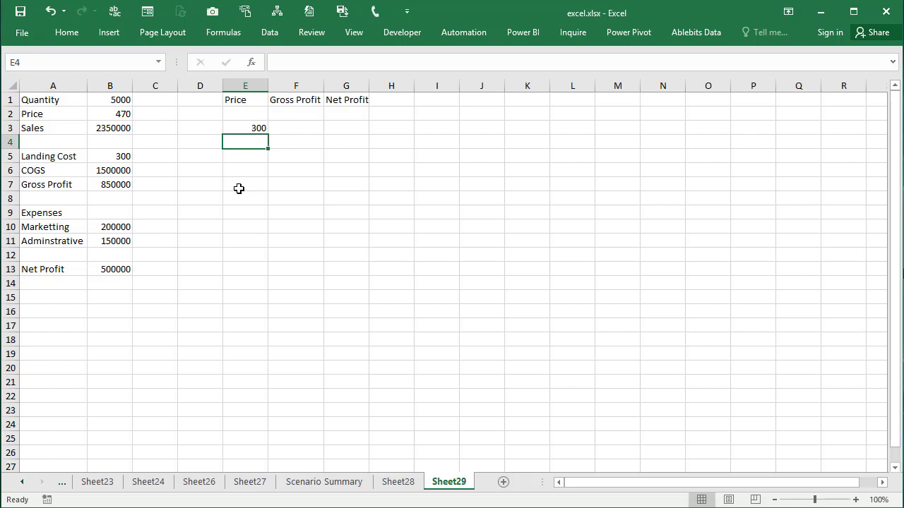
text(320)
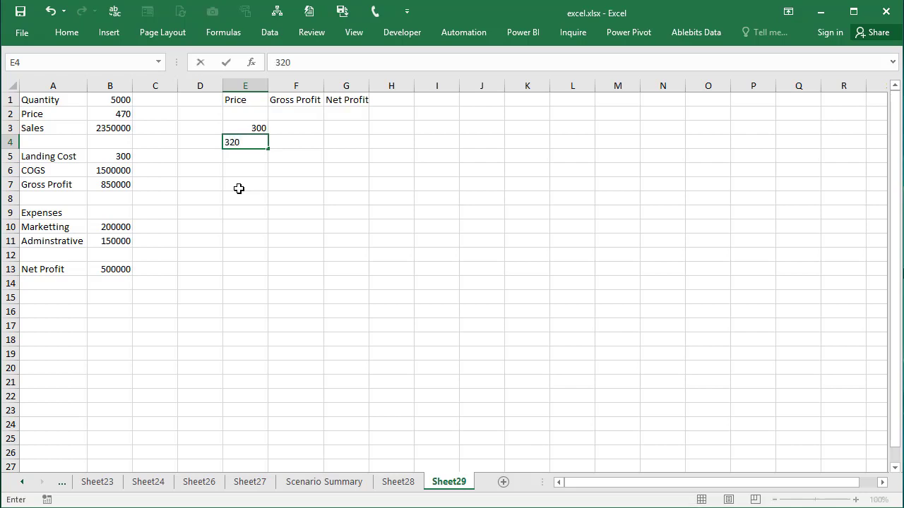
key(Return)
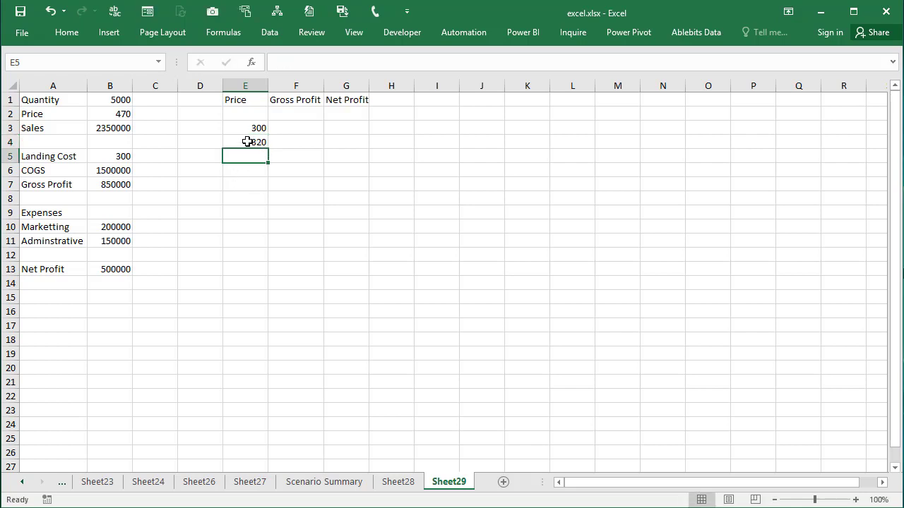
drag(250, 129, 275, 351)
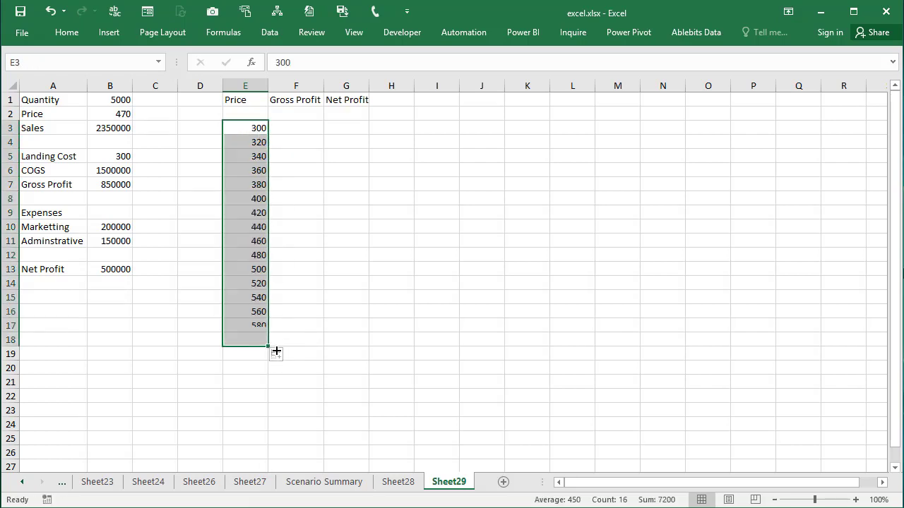
click(286, 110)
- Set F2 to =B7 (850000) and G2 to =B13 (500000), then select E2:G18
text(=)
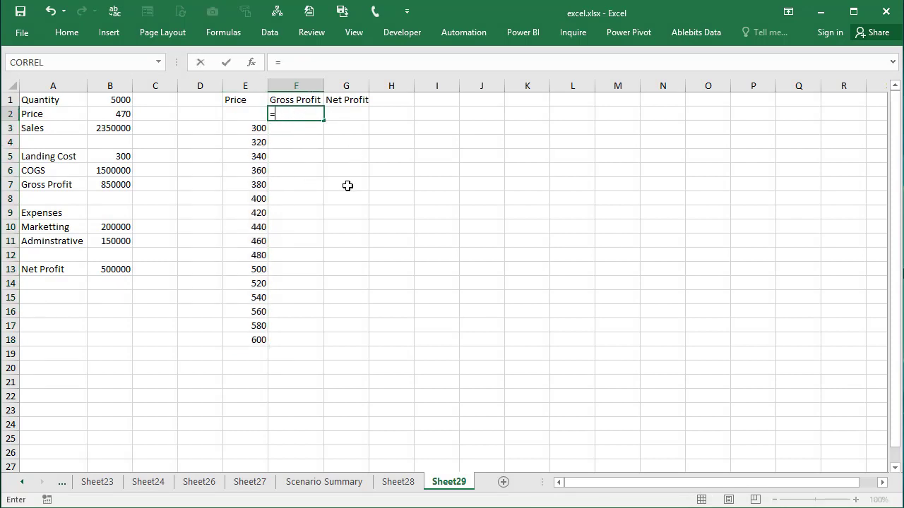
click(105, 187)
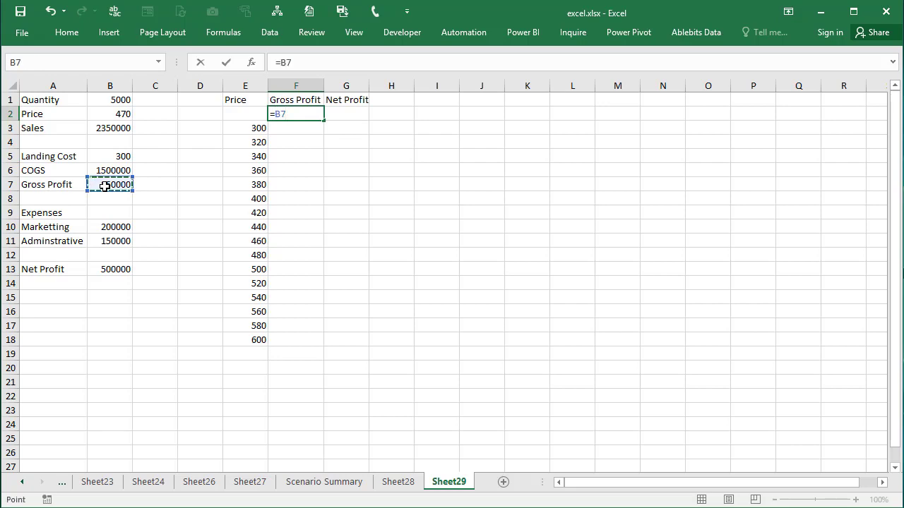
key(Return)
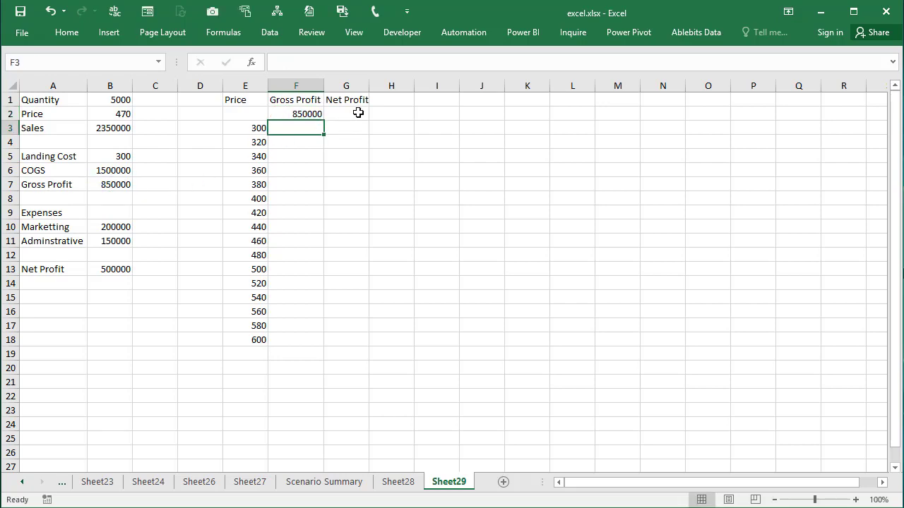
click(358, 113)
text(=)
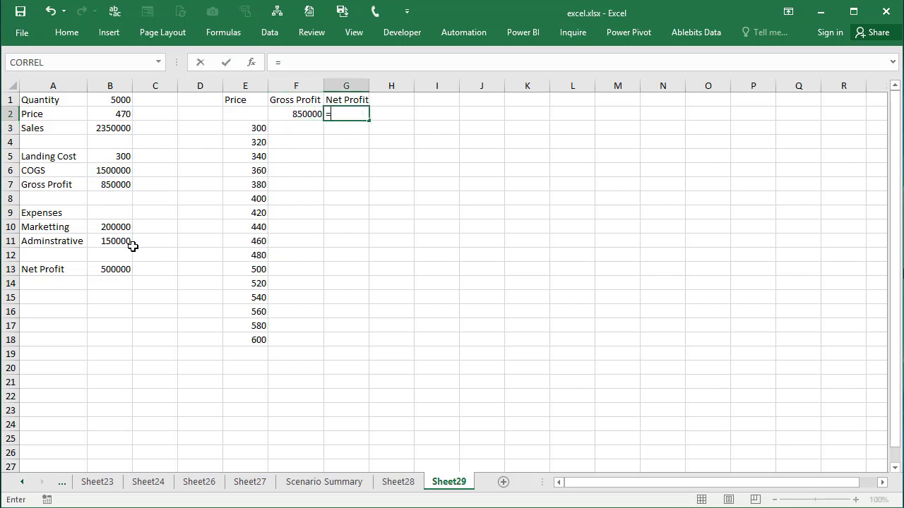
click(106, 270)
key(Return)
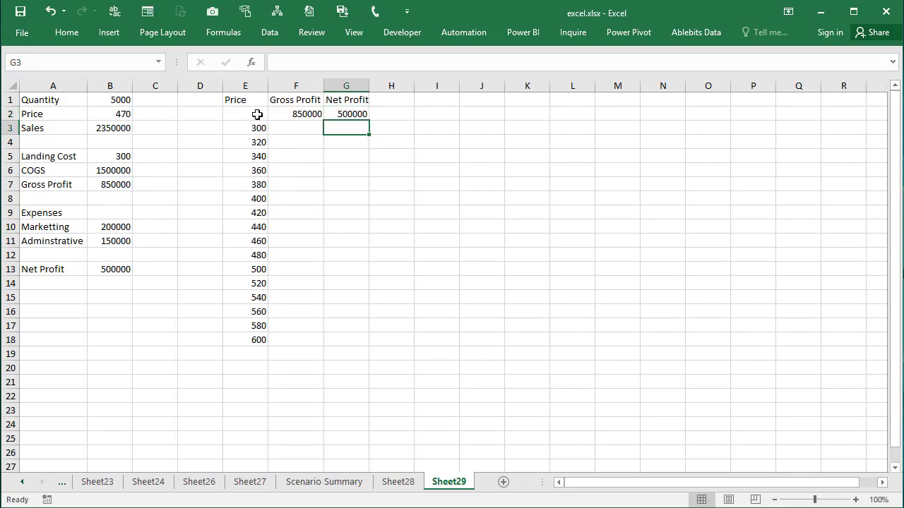
drag(257, 114, 351, 338)
- Create a What-If Data Table on E2:G18 with column input cell $B$2
click(269, 32)
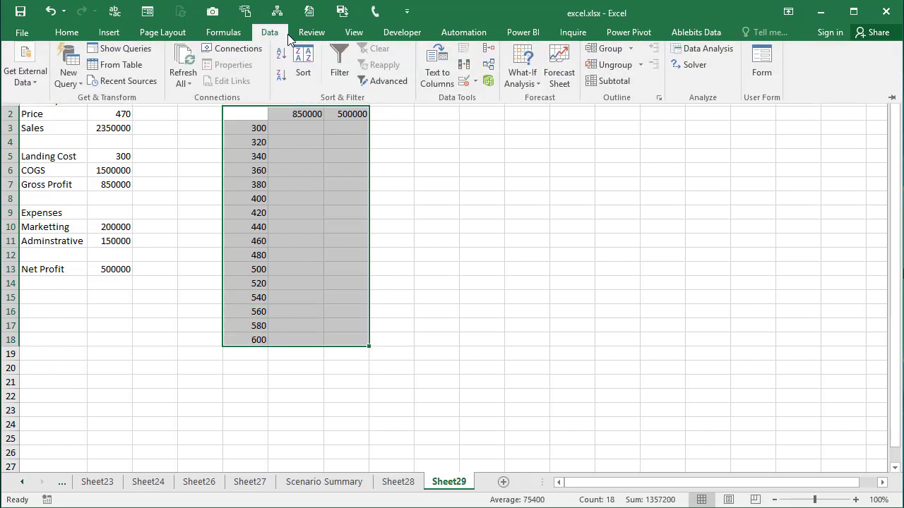
click(535, 87)
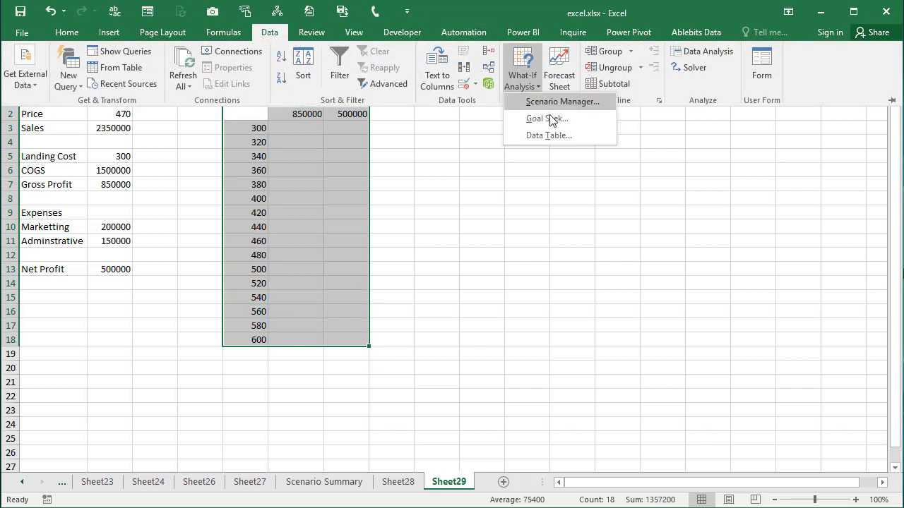
click(544, 136)
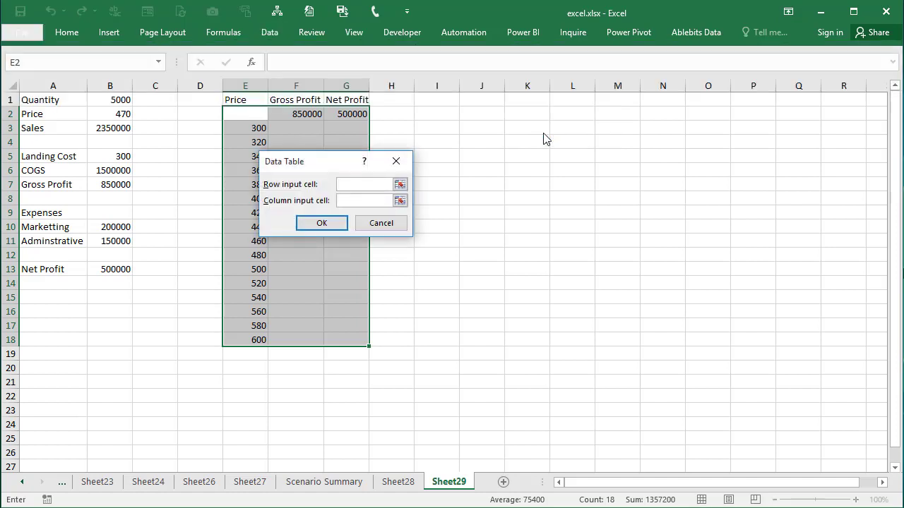
drag(318, 165, 492, 170)
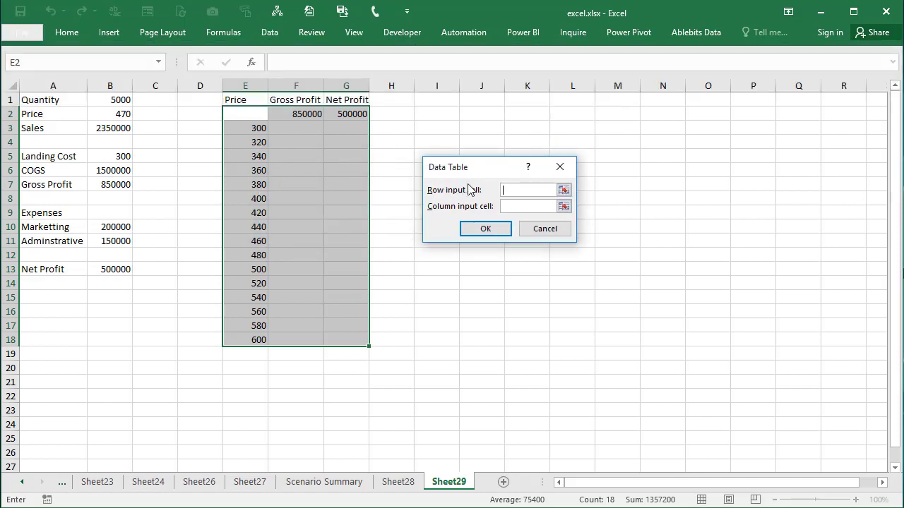
click(507, 205)
click(504, 190)
click(504, 205)
click(113, 113)
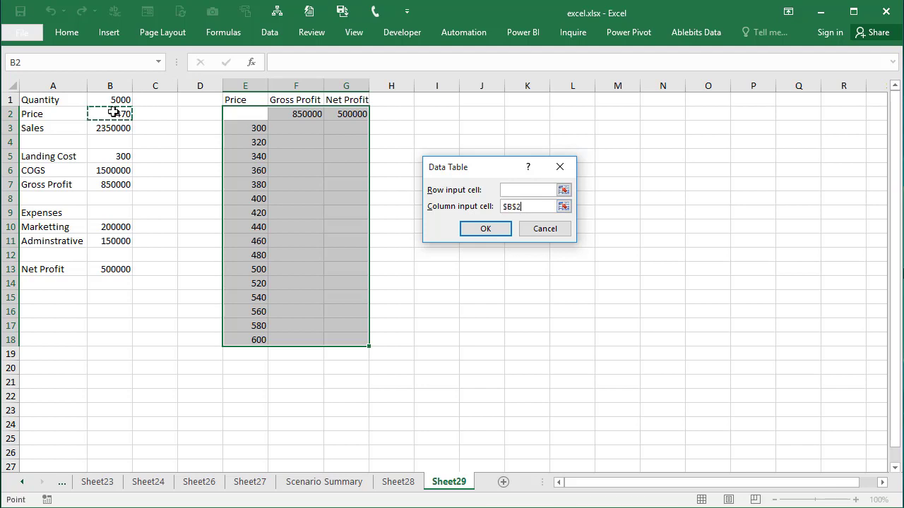
click(471, 233)
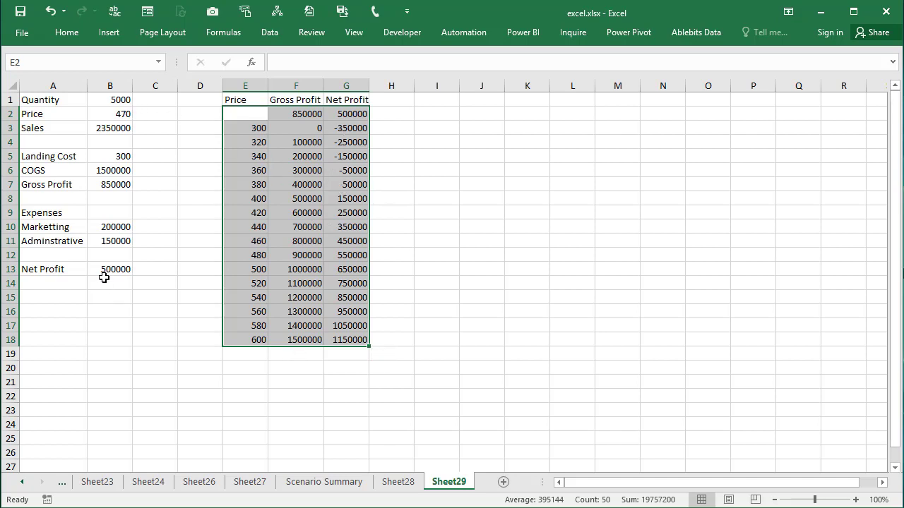
click(262, 170)
text(3)
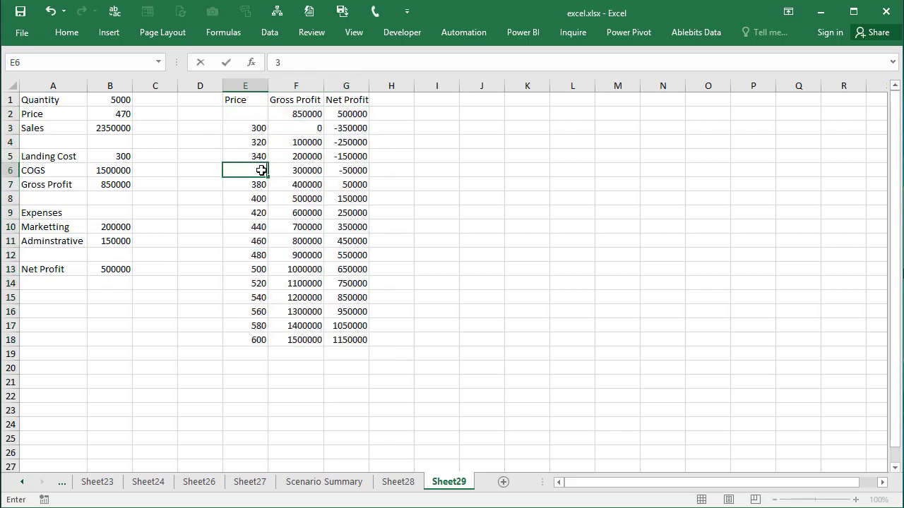
key(Return)
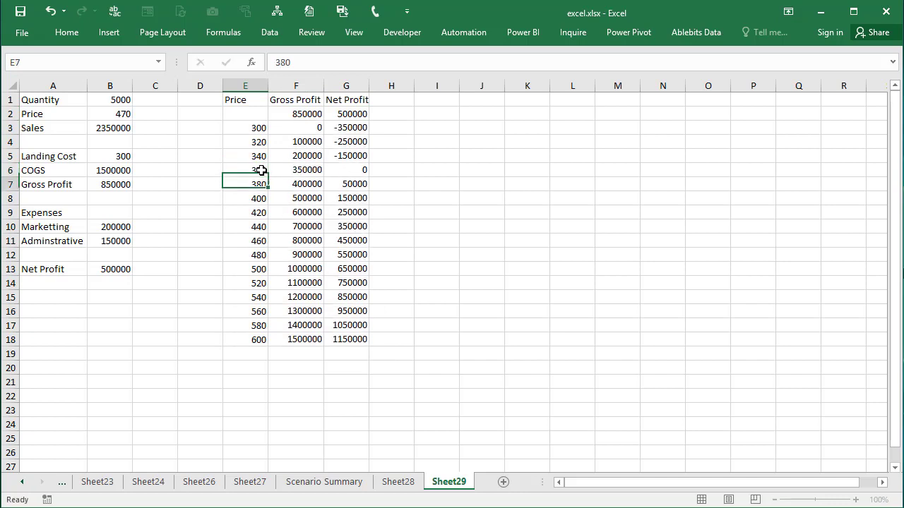
click(368, 172)
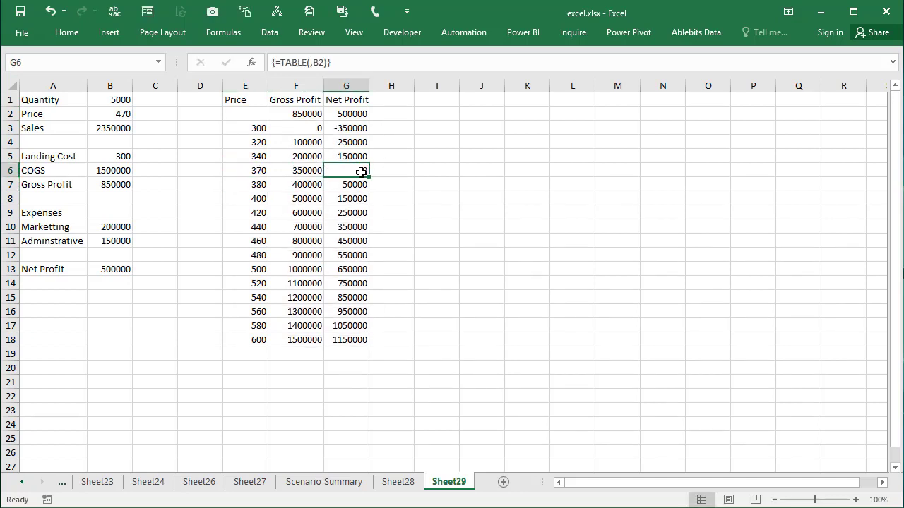
click(254, 168)
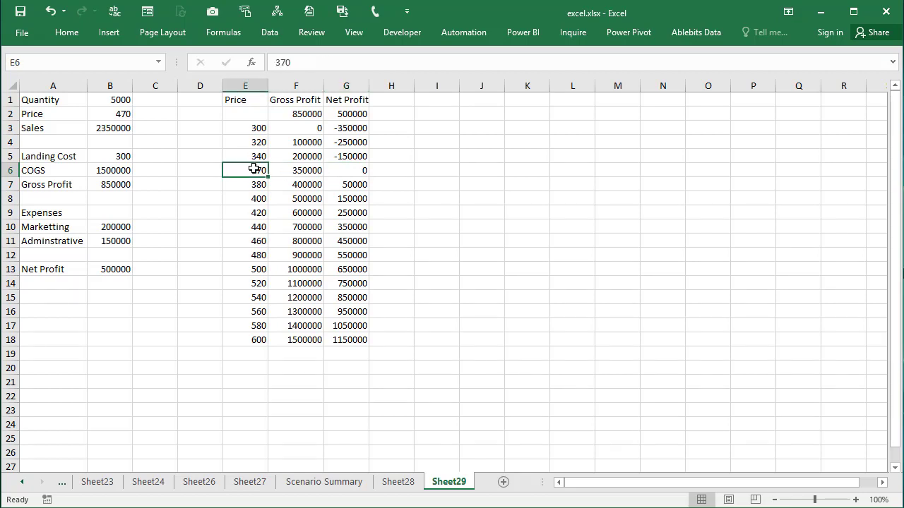
text(360)
key(Return)
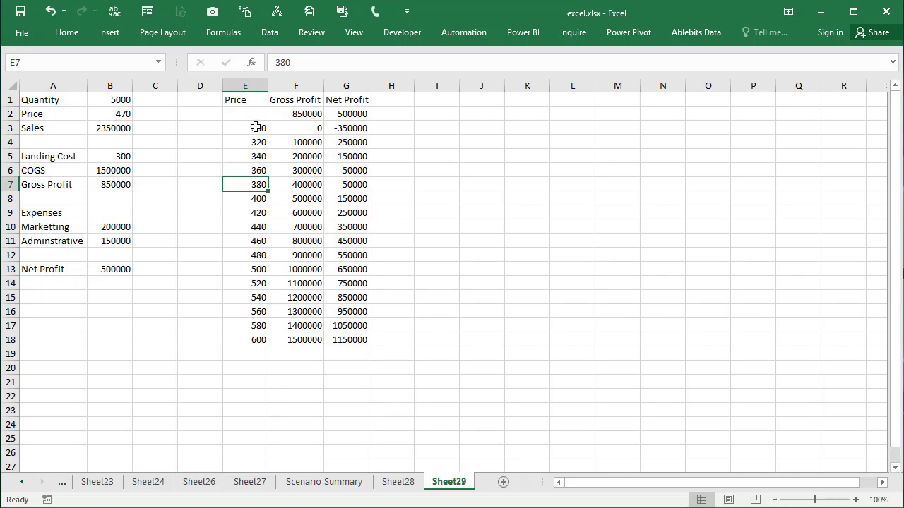
- Change E4 to 310 and refill E3:E18 from 300 to 450 in steps of 10
drag(257, 128, 265, 321)
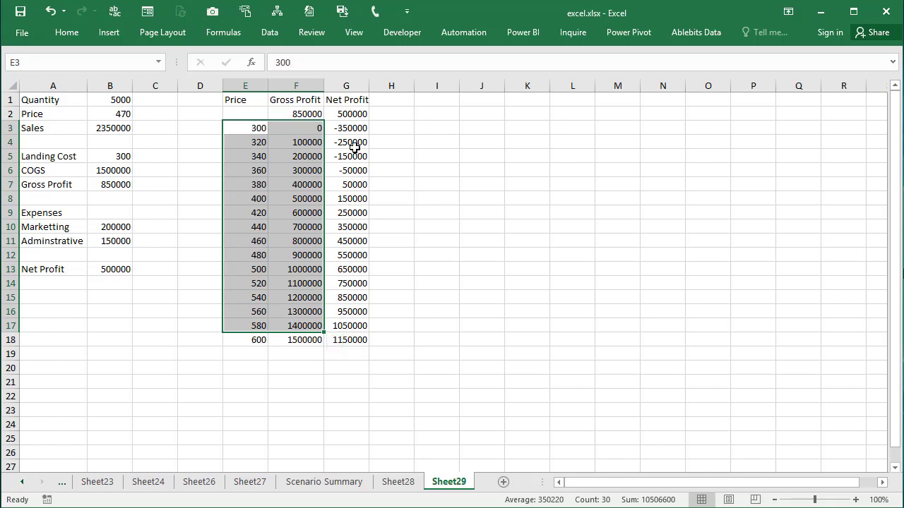
click(355, 249)
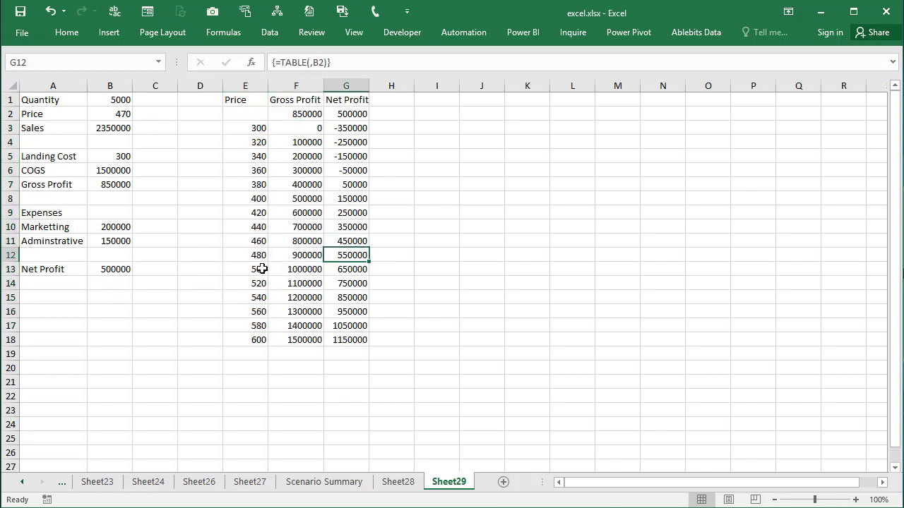
click(256, 139)
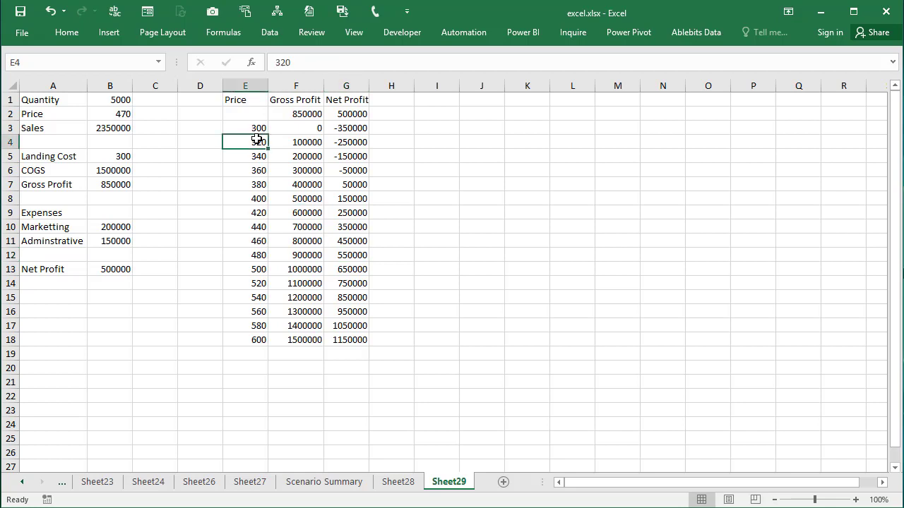
text(3)
key(Return)
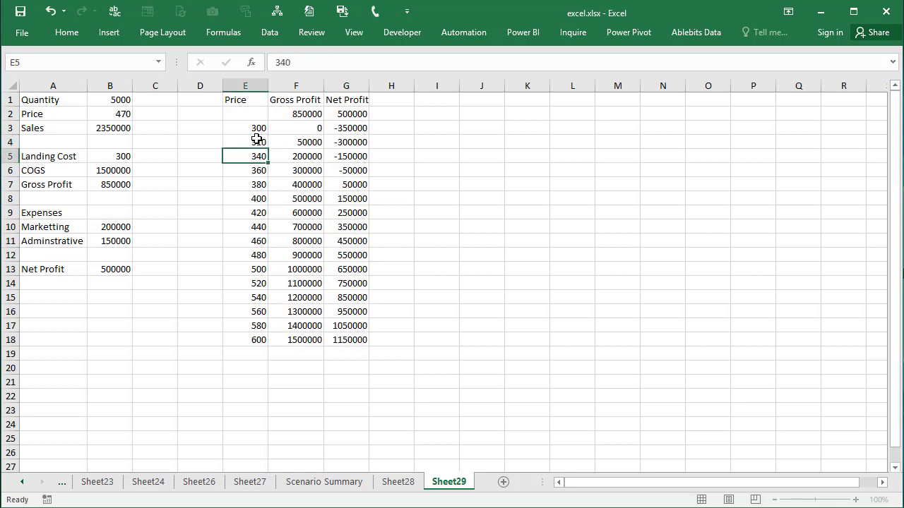
click(258, 129)
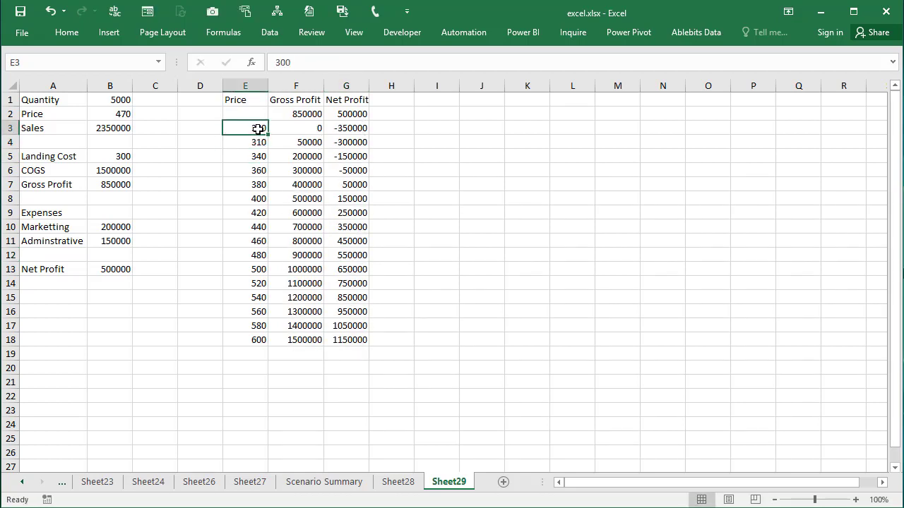
key(shift+Down)
mouse_move(267, 149)
mouse_down()
mouse_move(284, 374)
mouse_move(278, 339)
mouse_up()
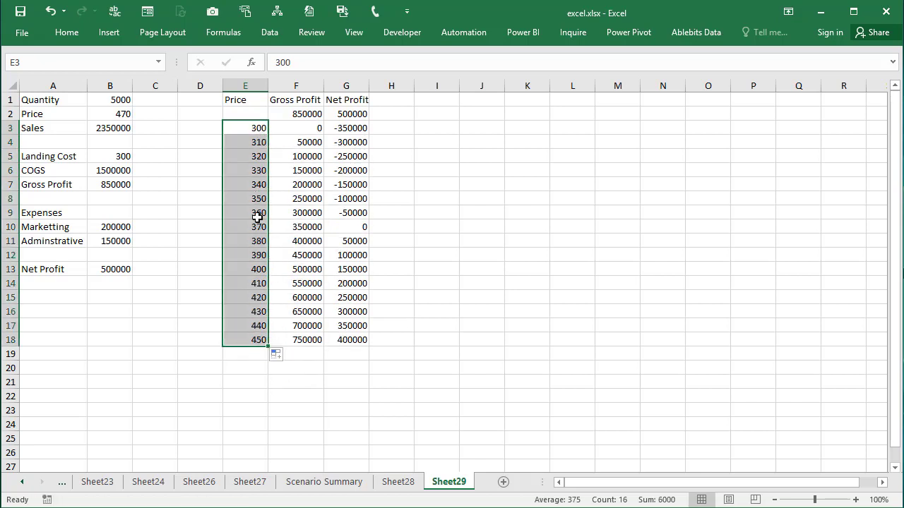